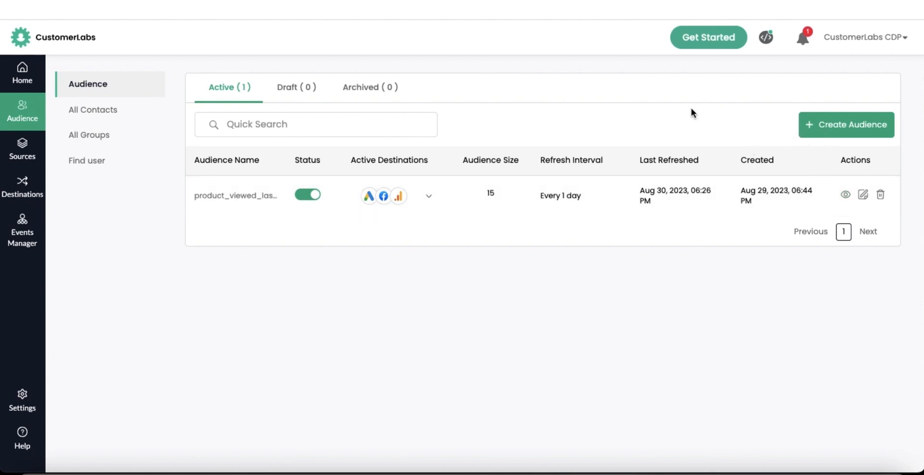
Open the product_viewed_last30days audience and update its schema with user_id included.
{"action": "left_click", "coordinate": [845, 194]}
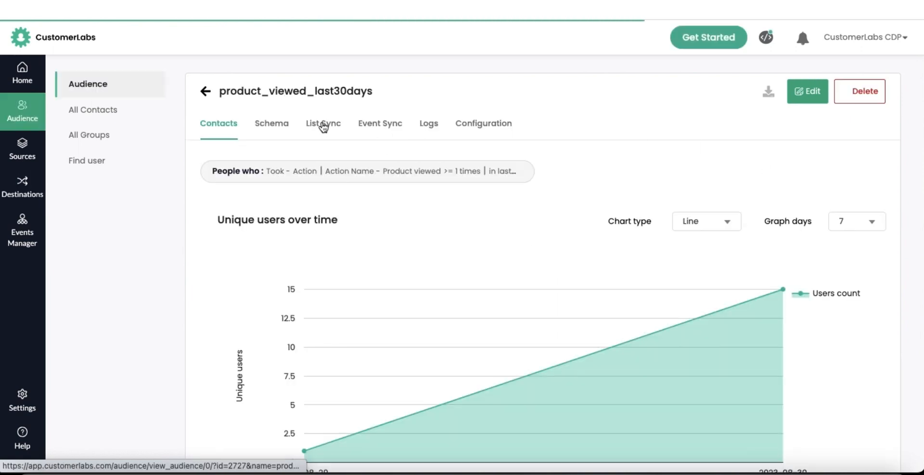
{"action": "left_click", "coordinate": [323, 126]}
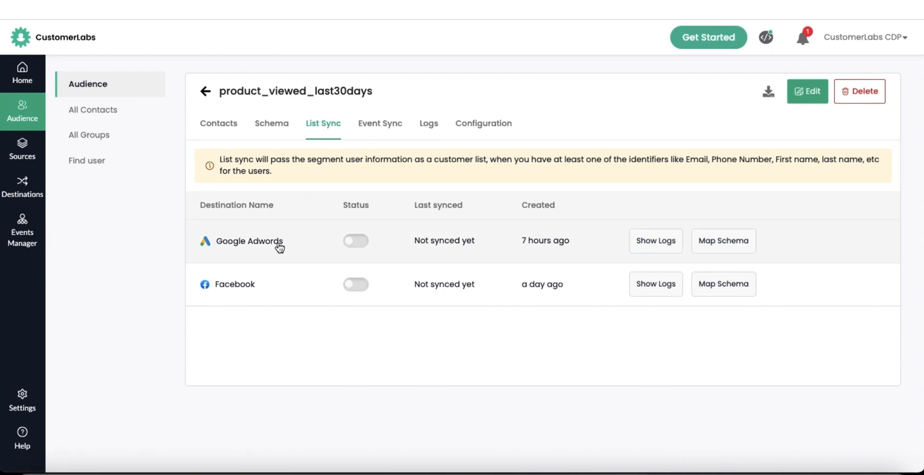
{"action": "left_click", "coordinate": [280, 125]}
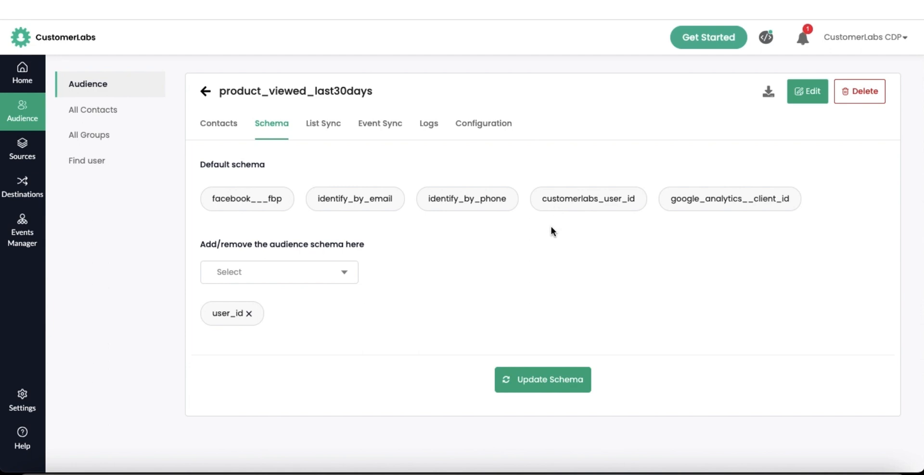
{"action": "left_click", "coordinate": [265, 272]}
{"action": "left_click", "coordinate": [519, 382]}
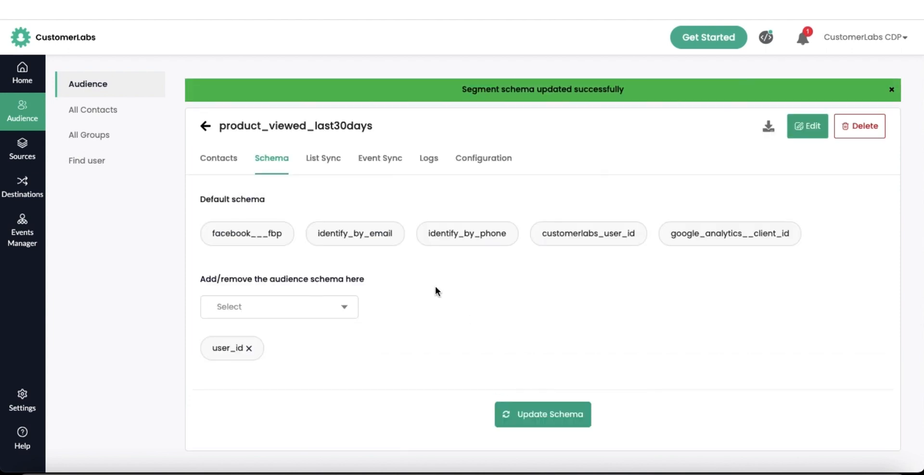
Open the Google Adwords schema mapping in list sync and start a new audience list with Contact info as upload key type.
{"action": "left_click", "coordinate": [322, 162]}
{"action": "left_click", "coordinate": [713, 272]}
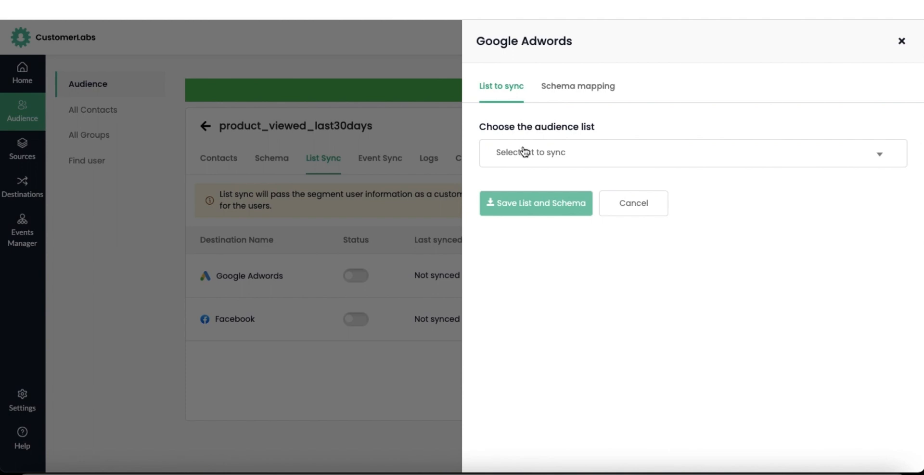
{"action": "left_click", "coordinate": [525, 153]}
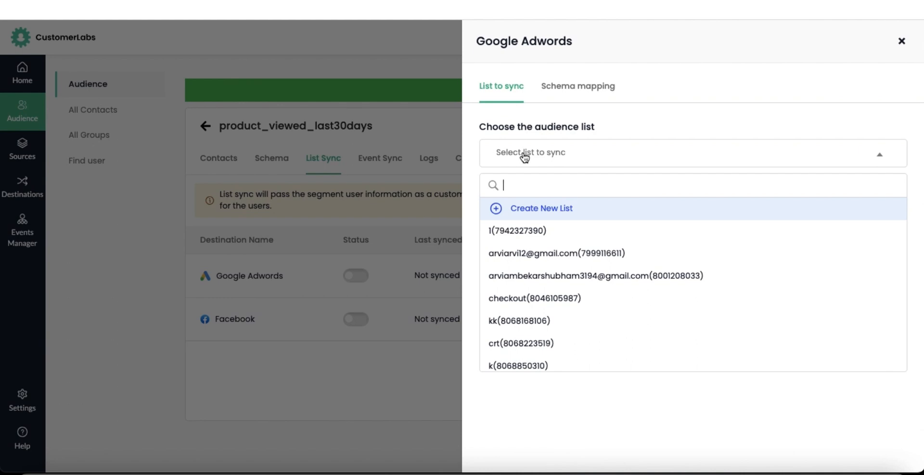
{"action": "left_click", "coordinate": [538, 213]}
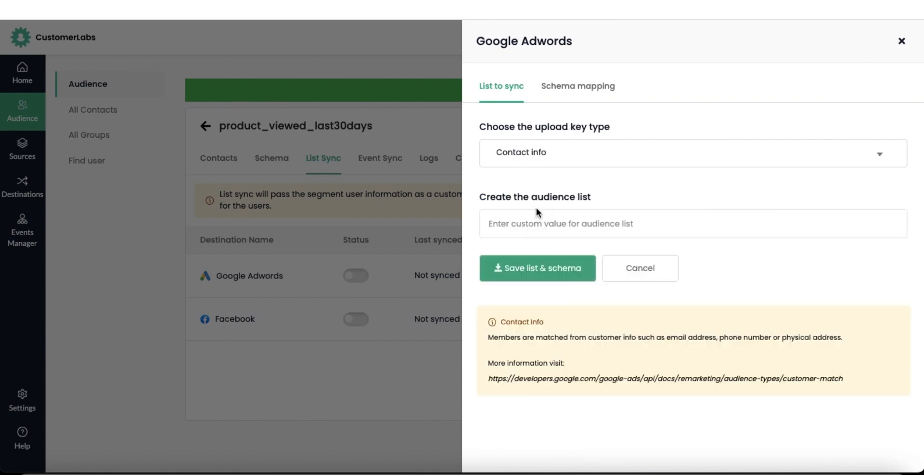
{"action": "left_click", "coordinate": [533, 161]}
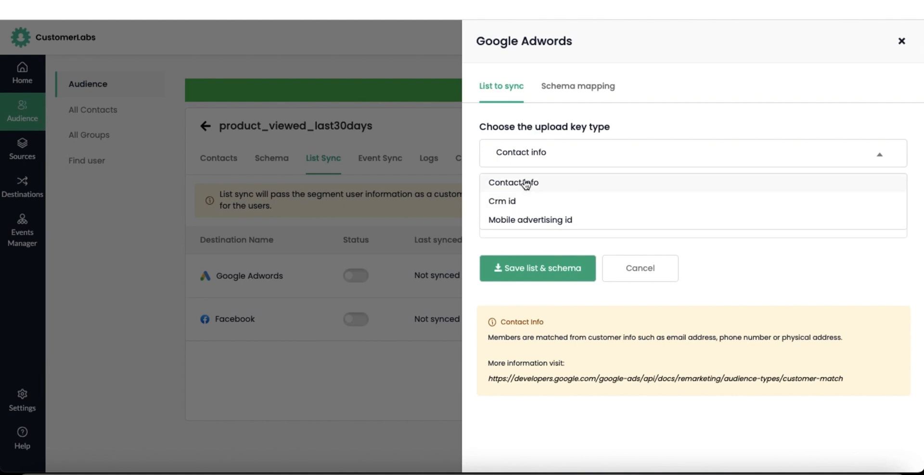
{"action": "left_click", "coordinate": [526, 184]}
Name the new Google Adwords list product_viewed_last_30days_ and save it.
{"action": "left_click", "coordinate": [521, 224]}
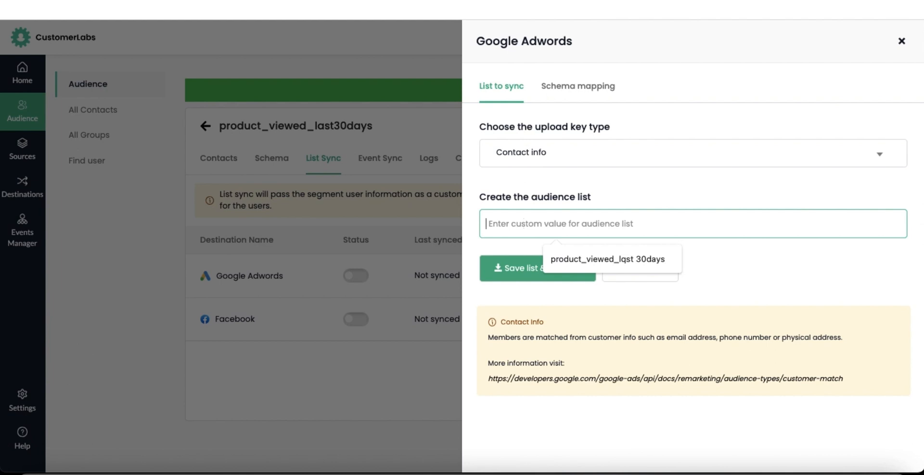
{"action": "type", "text": "product_vi"}
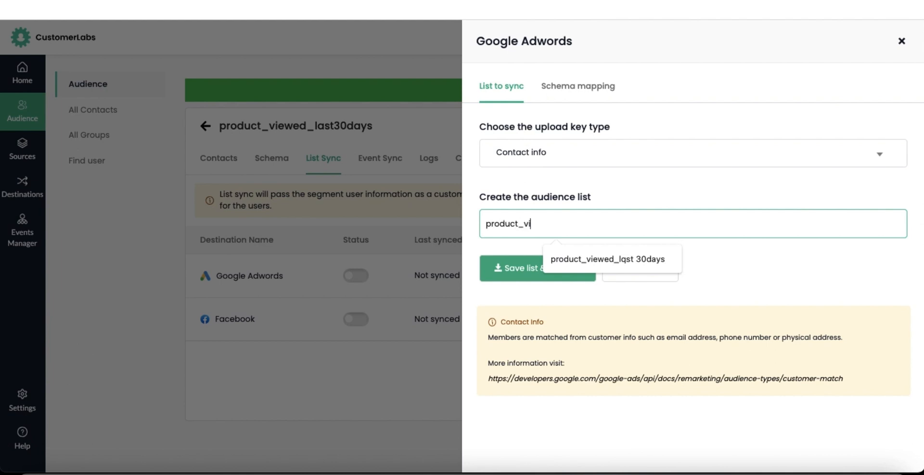
{"action": "type", "text": "ewed_last_30days"}
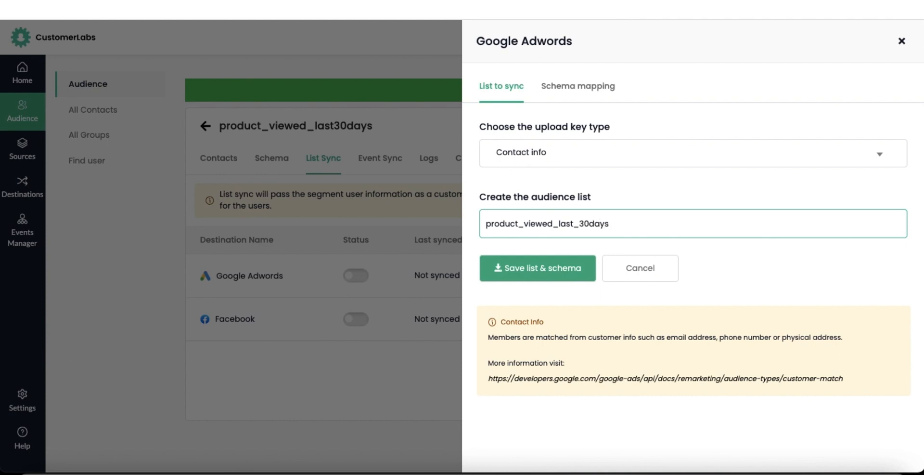
{"action": "type", "text": "_"}
{"action": "left_click", "coordinate": [517, 269]}
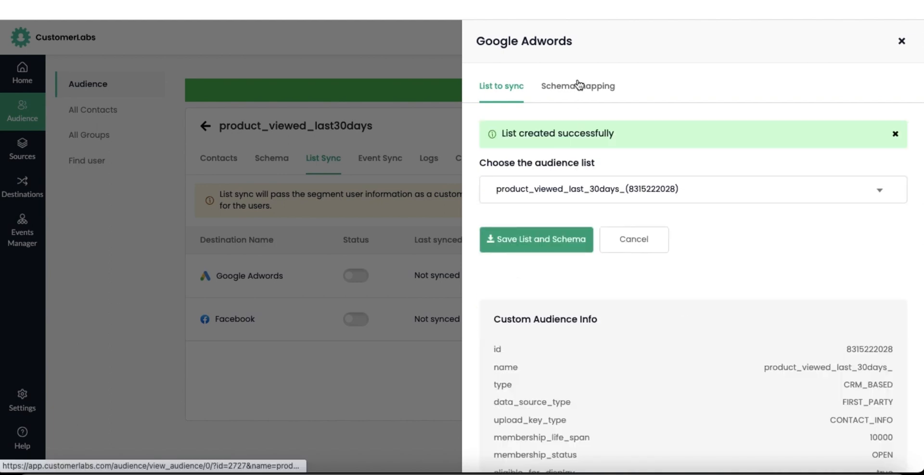
Map identify_by_email to Email and identify_by_phone to Phone for Google Adwords, and save the list and schema.
{"action": "left_click", "coordinate": [574, 86]}
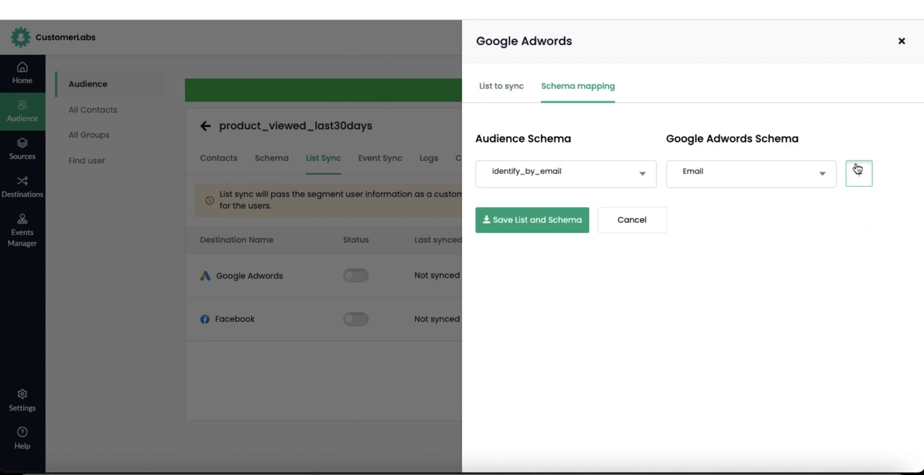
{"action": "left_click", "coordinate": [859, 173]}
{"action": "left_click", "coordinate": [625, 177]}
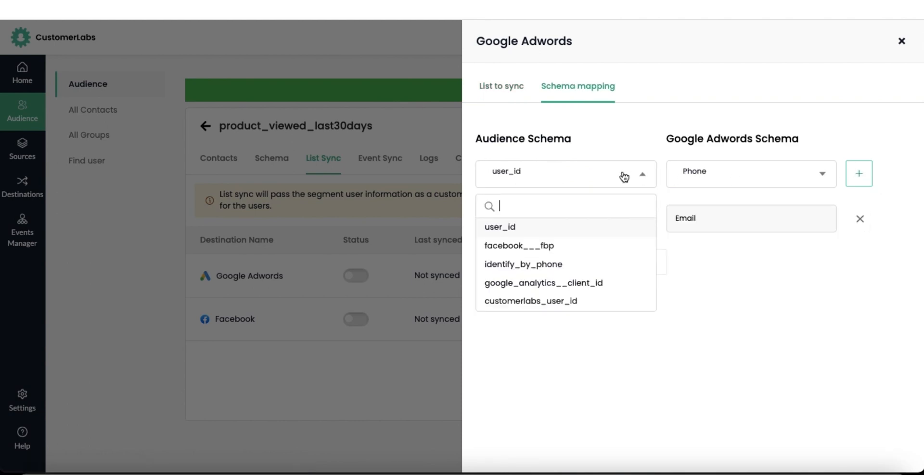
{"action": "left_click", "coordinate": [543, 264]}
{"action": "left_click", "coordinate": [860, 174]}
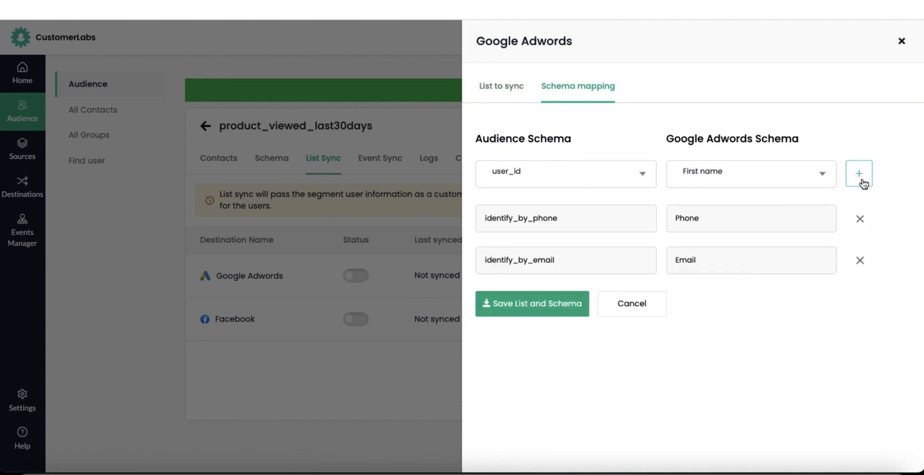
{"action": "left_click", "coordinate": [546, 188]}
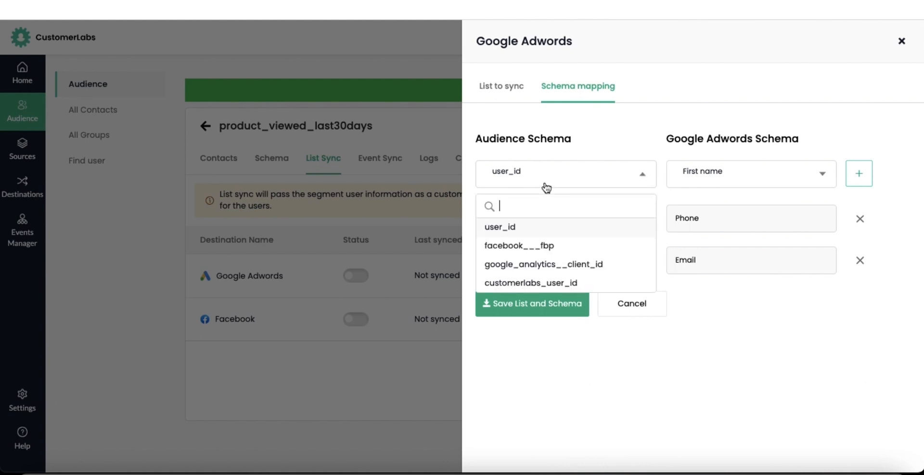
{"action": "left_click", "coordinate": [646, 349]}
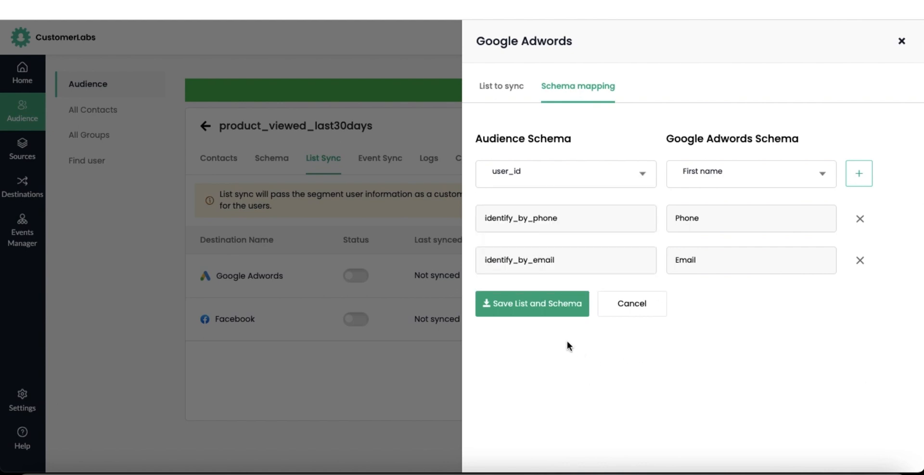
{"action": "left_click", "coordinate": [532, 307]}
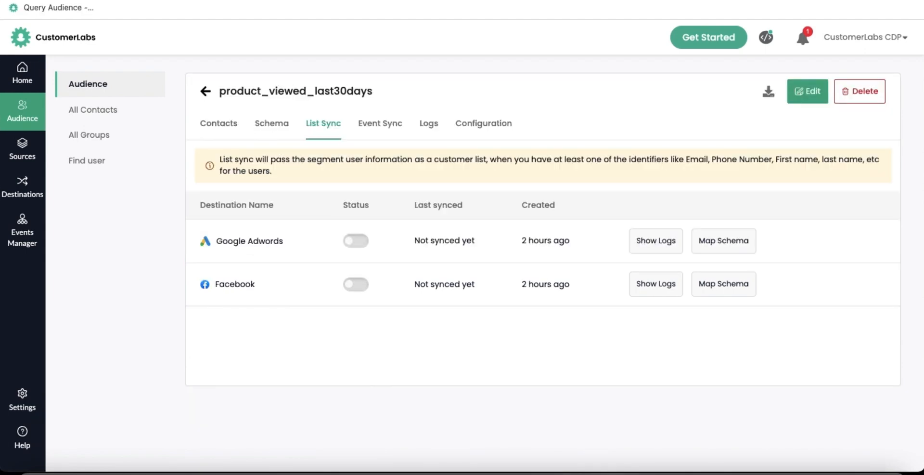
Create another Google Adwords audience list named product_viewed_last30days with Crm id as the upload key type.
{"action": "left_click", "coordinate": [721, 240]}
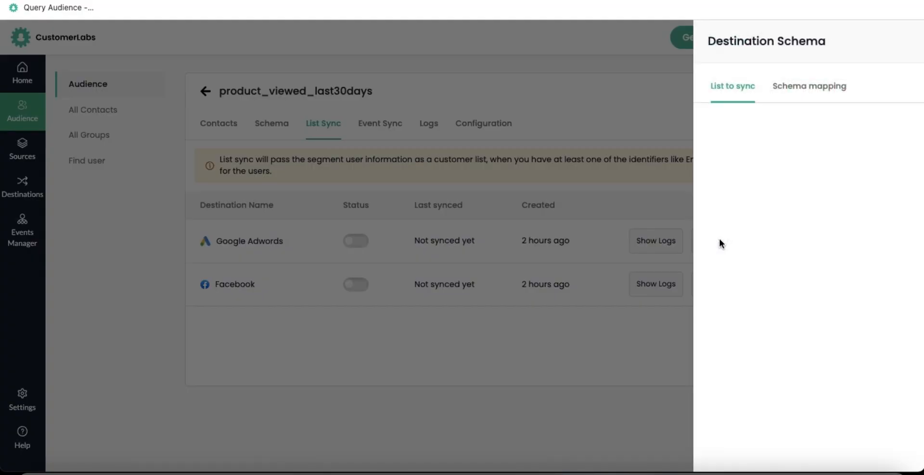
{"action": "left_click", "coordinate": [521, 151]}
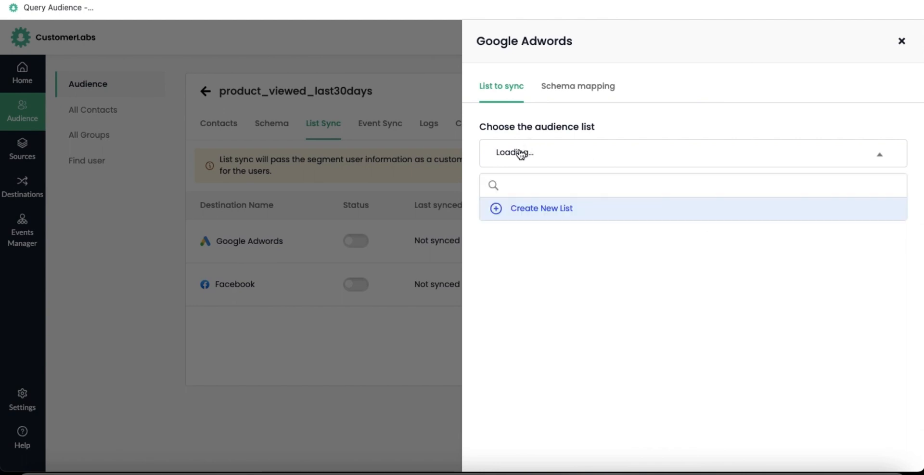
{"action": "left_click", "coordinate": [531, 208]}
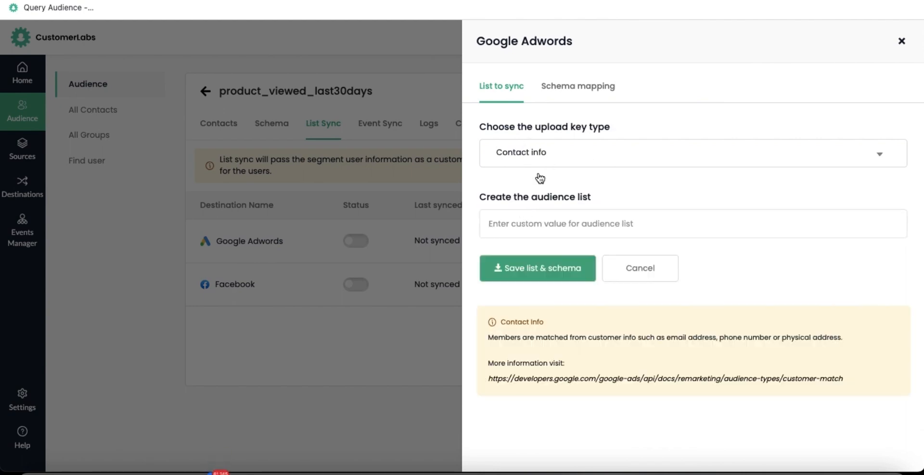
{"action": "left_click", "coordinate": [516, 163]}
{"action": "left_click", "coordinate": [507, 198]}
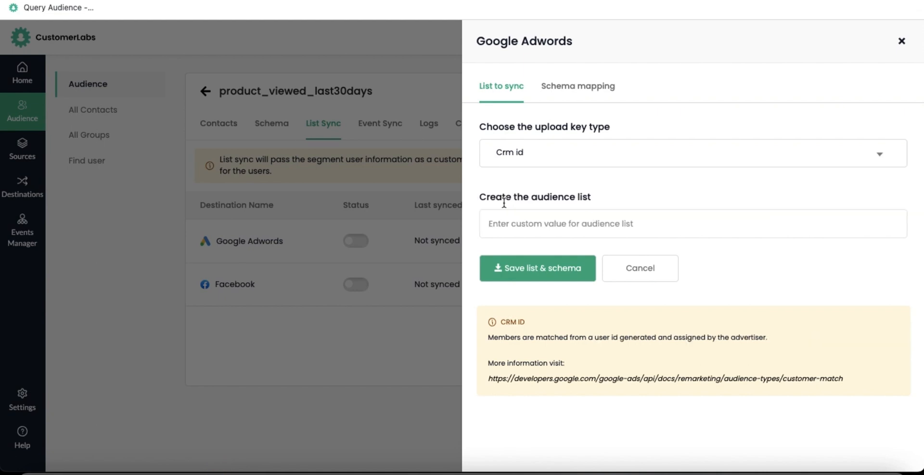
{"action": "left_click", "coordinate": [505, 224]}
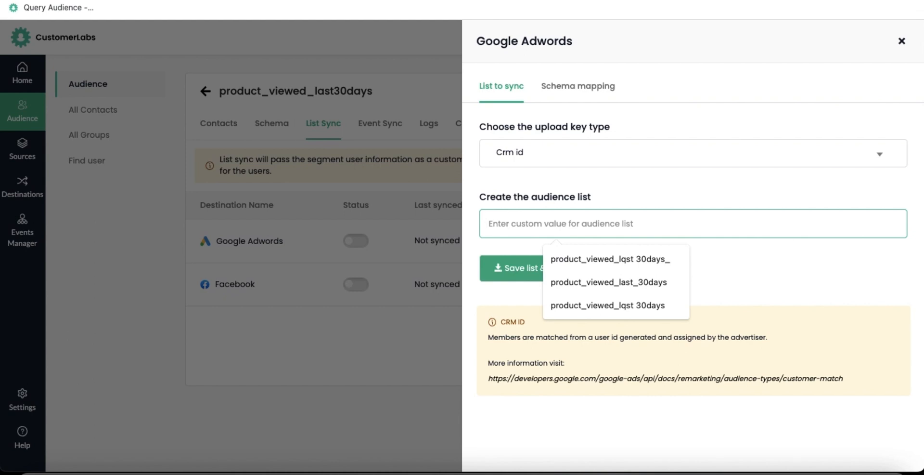
{"action": "type", "text": "product_v"}
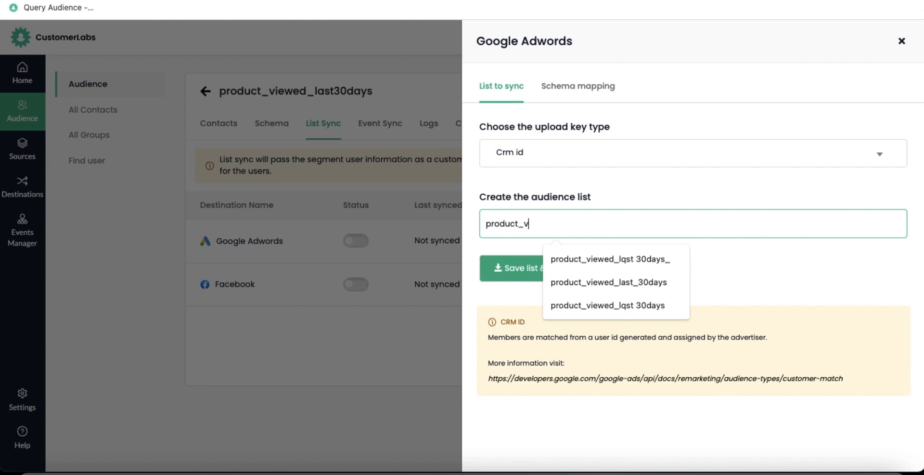
{"action": "type", "text": "iewed_last30days"}
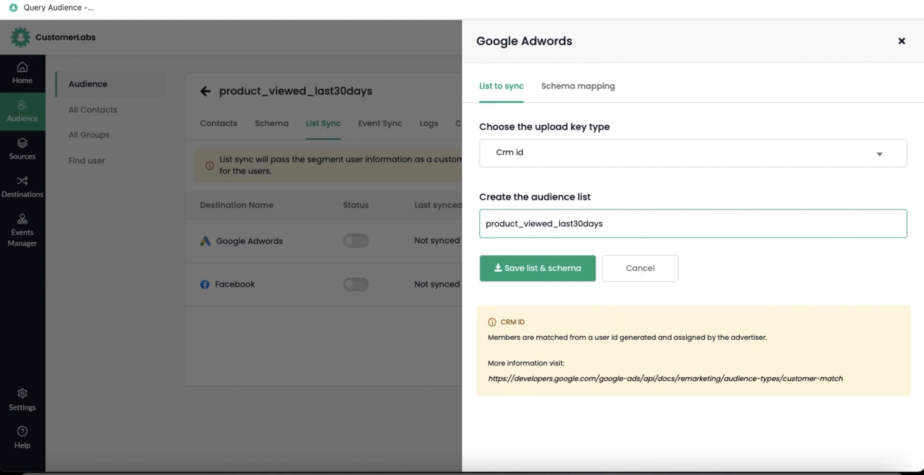
{"action": "left_click", "coordinate": [513, 270]}
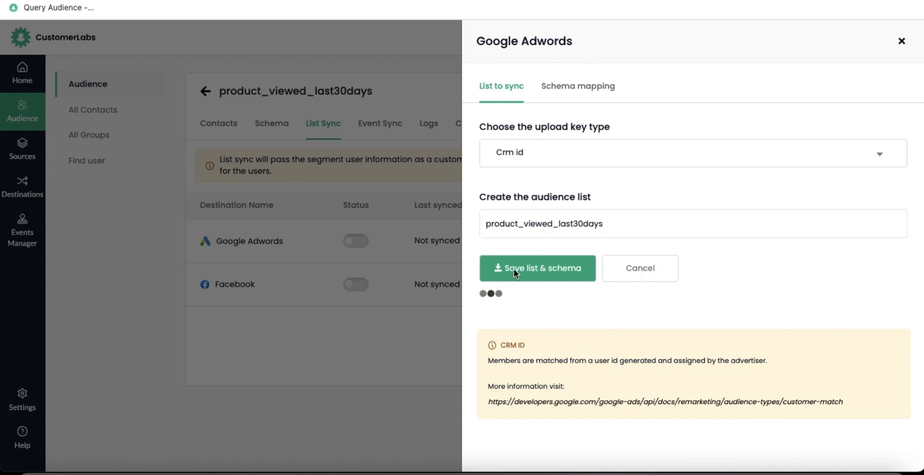
Map customerlabs_user_id to Third party user id in the Google Adwords schema and save the list and schema.
{"action": "left_click", "coordinate": [567, 87]}
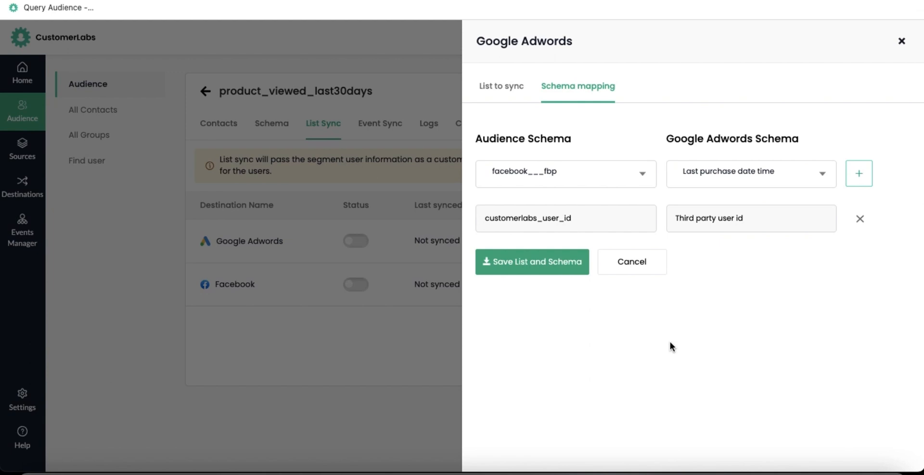
{"action": "left_click", "coordinate": [540, 269]}
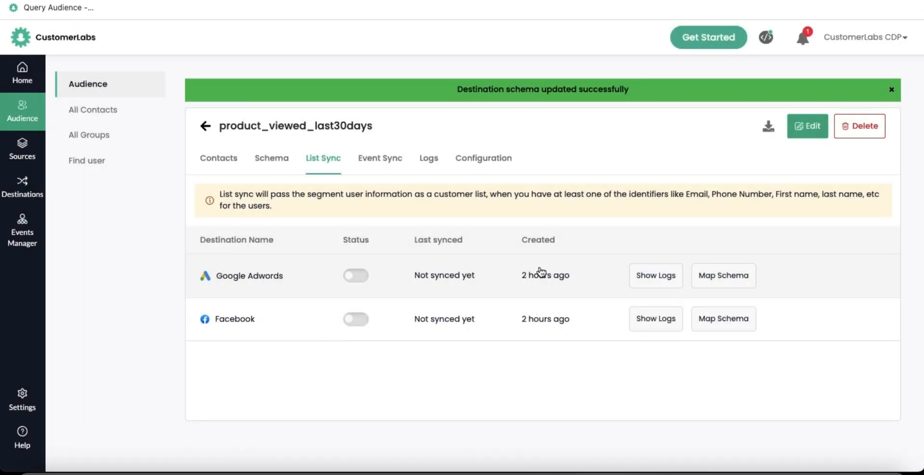
Enable list sync to Google Adwords, request an instant sync and cancel its confirmation.
{"action": "left_click", "coordinate": [362, 278]}
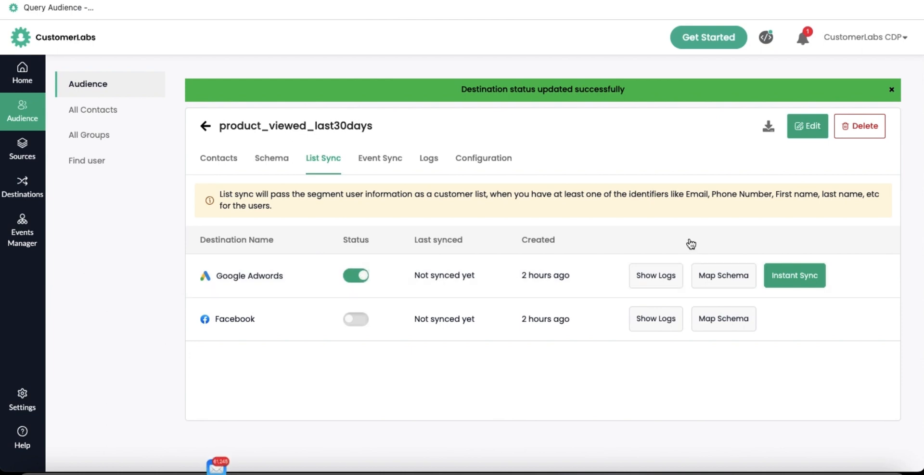
{"action": "left_click", "coordinate": [787, 278]}
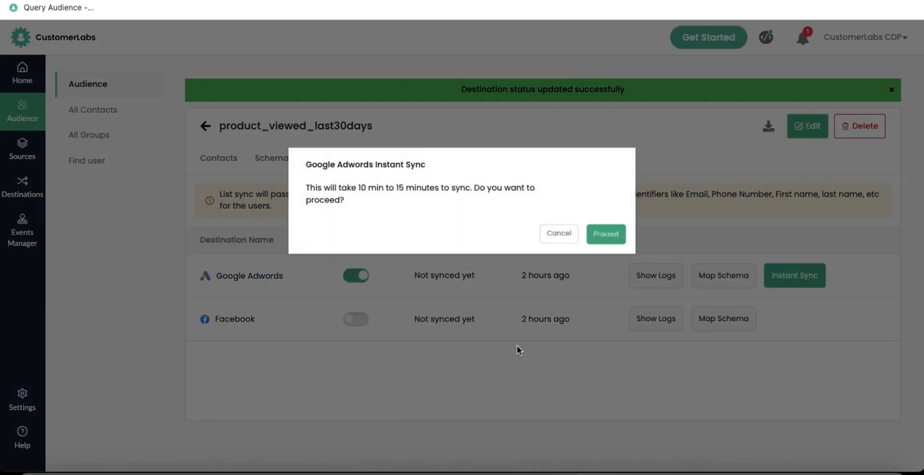
{"action": "left_click", "coordinate": [558, 235]}
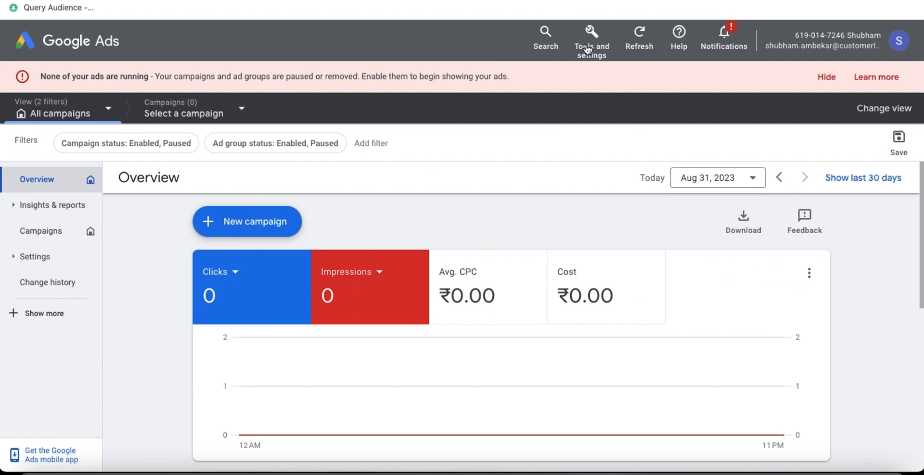
Switch to Google Ads and open the Audience manager to check the synced list.
{"action": "left_click", "coordinate": [587, 49]}
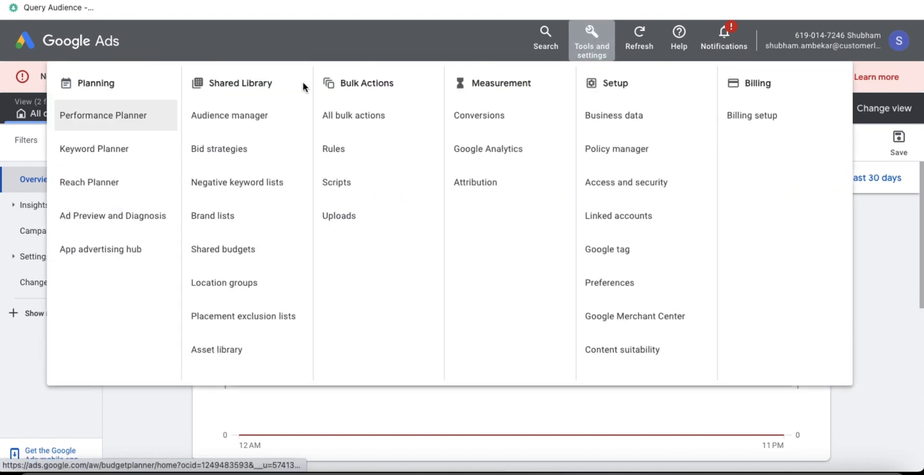
{"action": "left_click", "coordinate": [258, 117]}
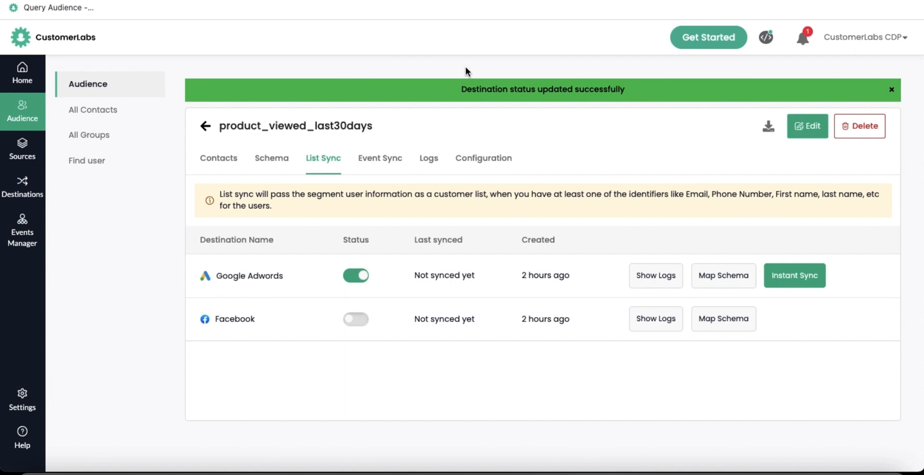
Switch back to CustomerLabs, examine the audience's logs and leave the audience page.
{"action": "left_click", "coordinate": [429, 159]}
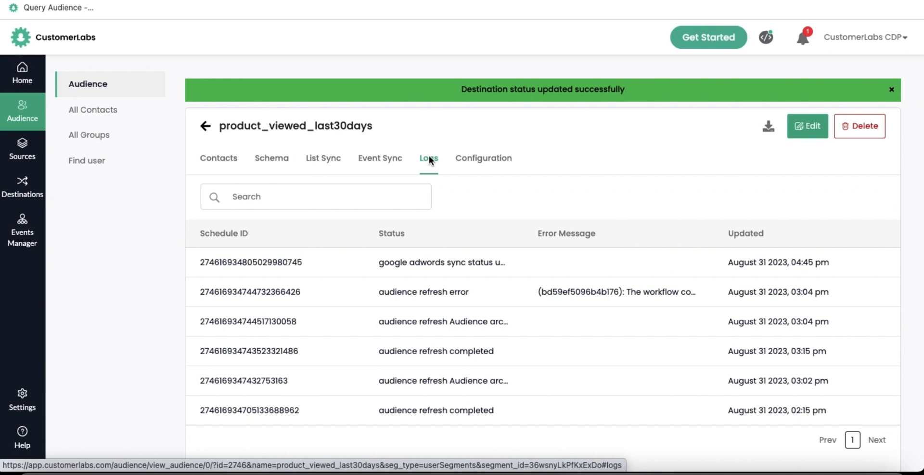
{"action": "left_click", "coordinate": [206, 127]}
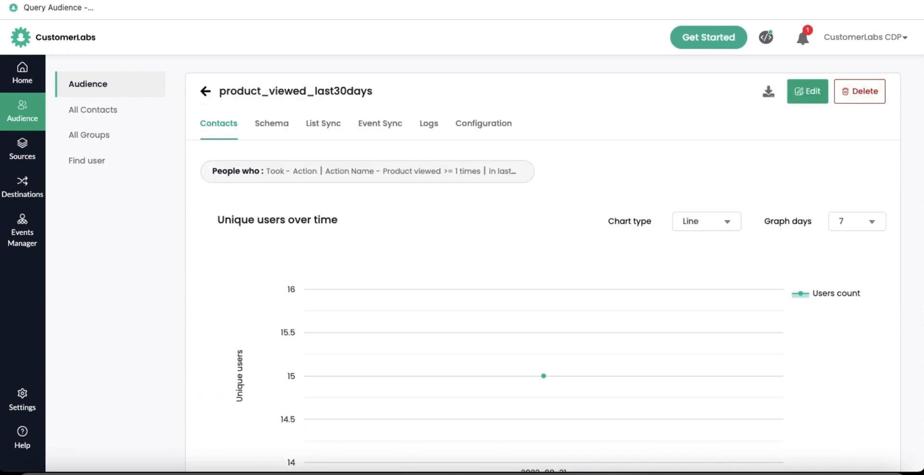
Create a custom audience for the Google Analytics gtag event sync, named product_viewed_last30days with a membership duration of 540 and description CustomerLabs Audience.
{"action": "left_click", "coordinate": [387, 123]}
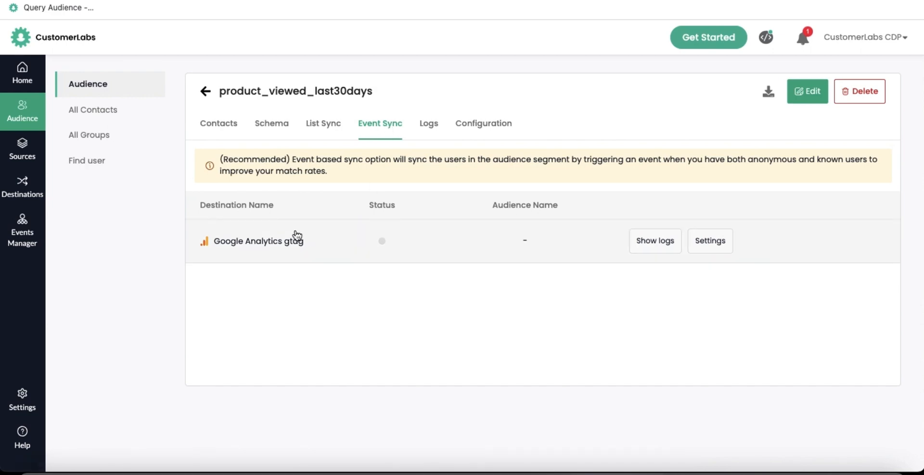
{"action": "left_click", "coordinate": [711, 242]}
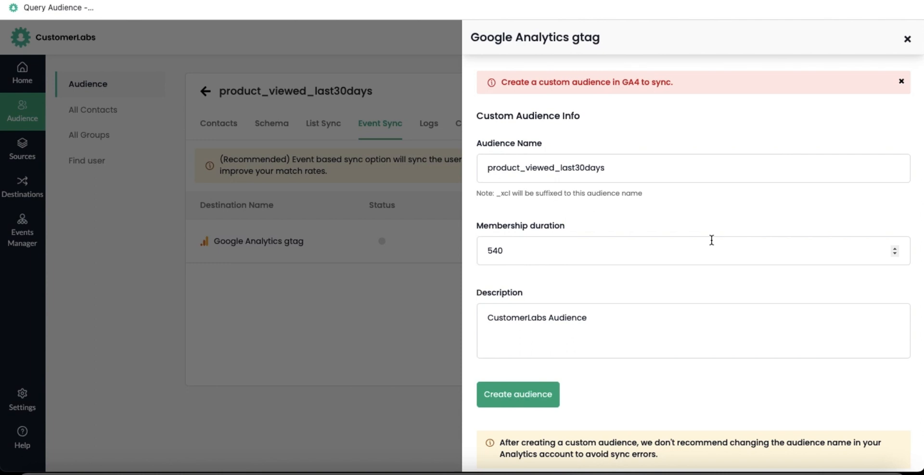
{"action": "left_click", "coordinate": [602, 319]}
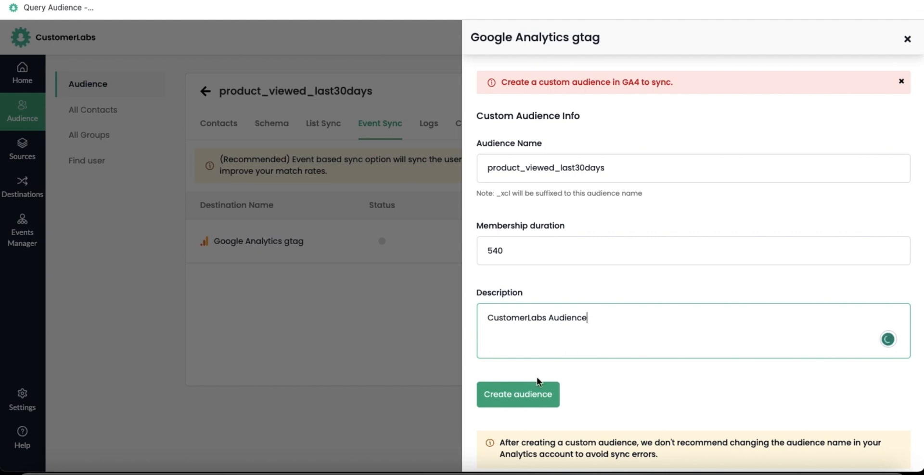
{"action": "left_click", "coordinate": [532, 401]}
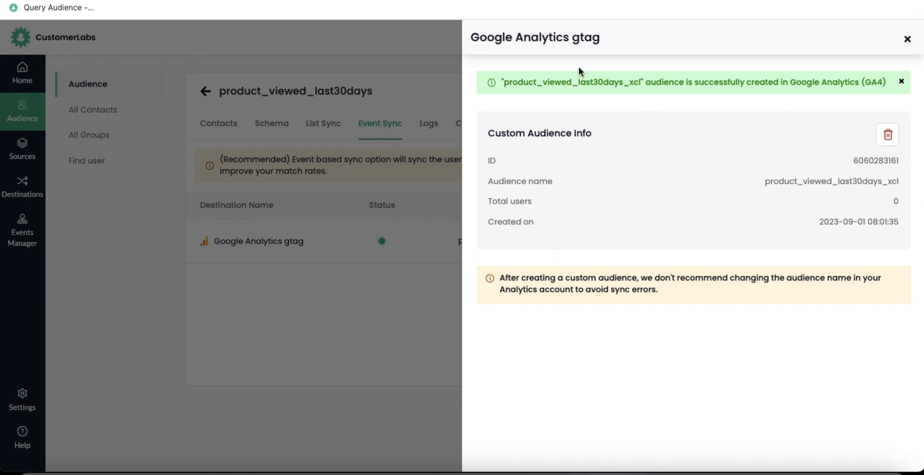
Switch to Google Analytics, check the property's audiences for the new audience, and return to CustomerLabs, closing the gtag settings.
{"action": "left_click", "coordinate": [635, 0]}
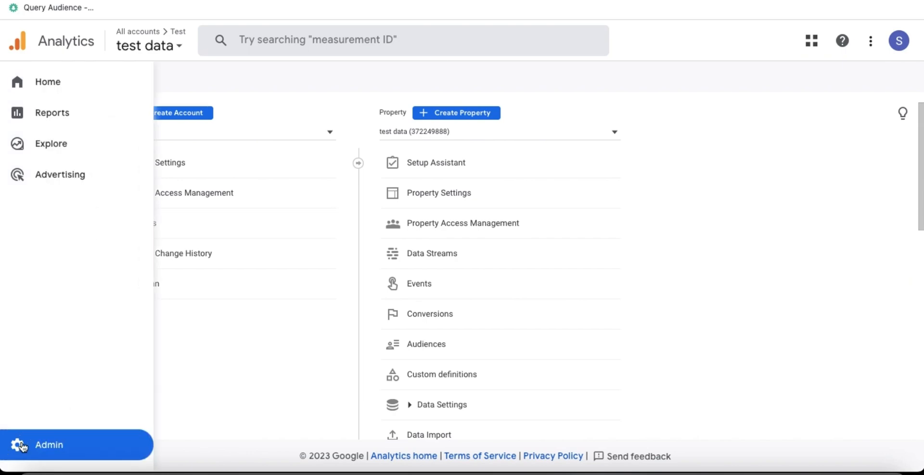
{"action": "left_click", "coordinate": [423, 346]}
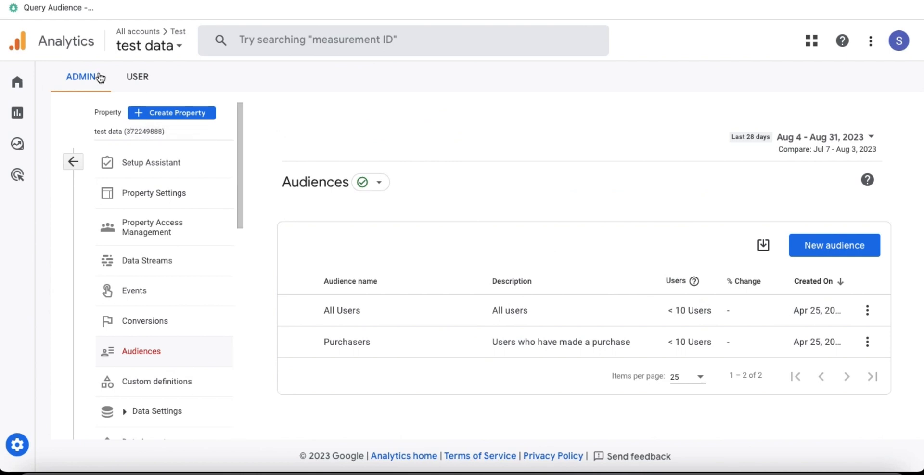
{"action": "left_click", "coordinate": [69, 7]}
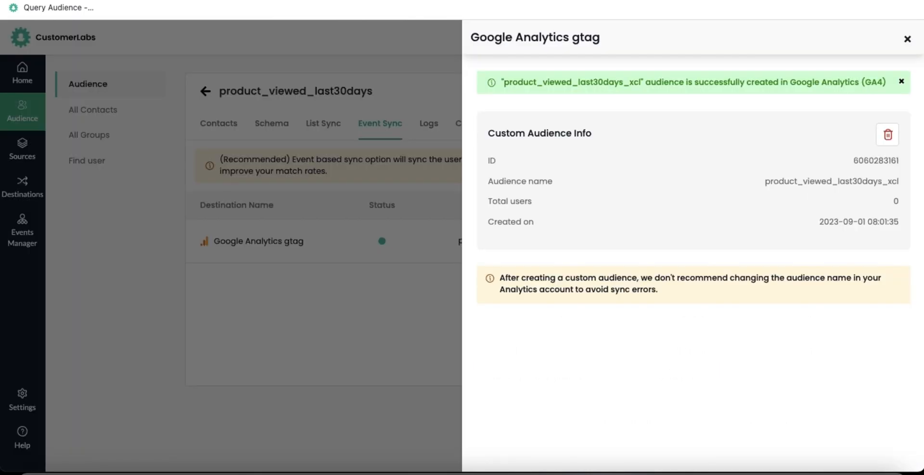
{"action": "left_click", "coordinate": [908, 39]}
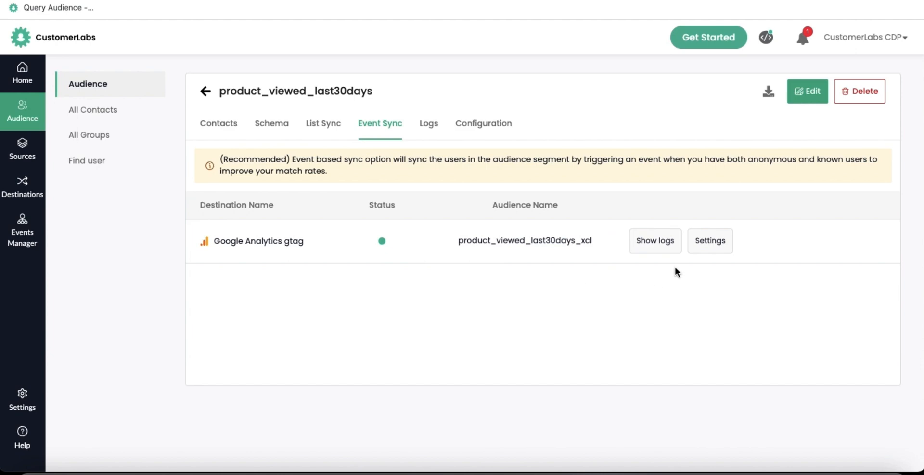
Delete the product_viewed_last30days_xcl audience from Google Analytics gtag, confirming with its name, and view the CustomerLabs audience's logs.
{"action": "left_click", "coordinate": [713, 244]}
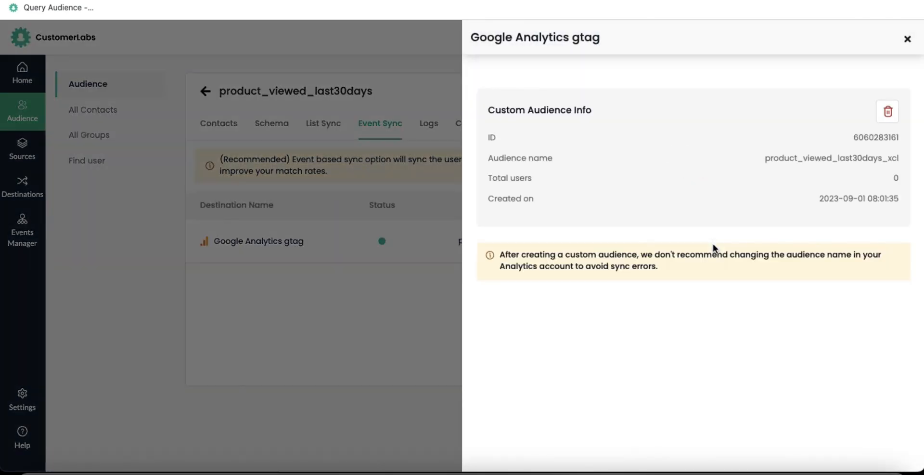
{"action": "left_click", "coordinate": [889, 113]}
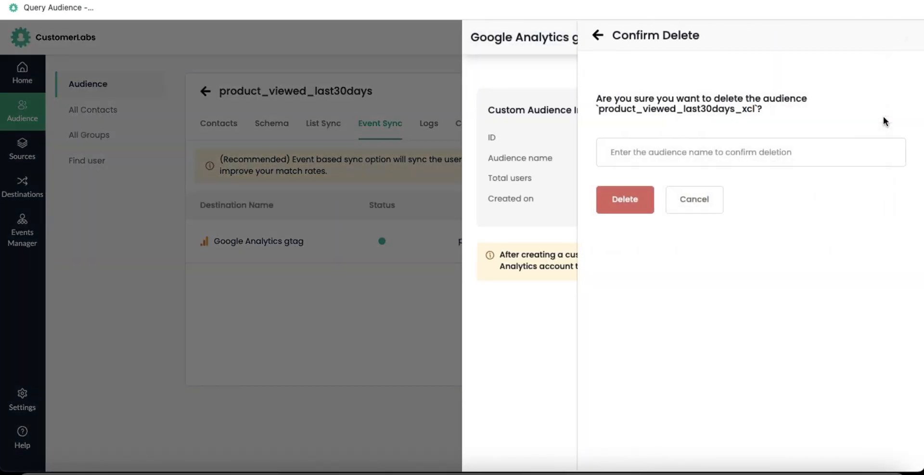
{"action": "left_click", "coordinate": [621, 148]}
{"action": "type", "text": "product_viewed_last30days_xcl"}
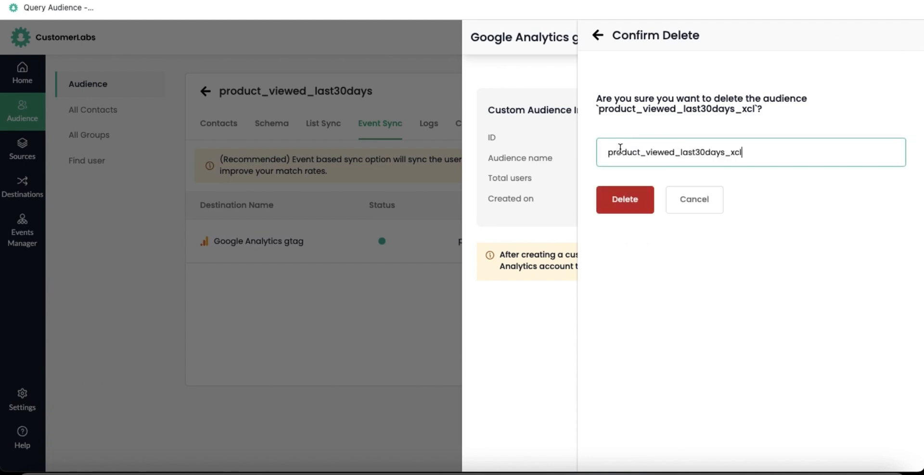
{"action": "left_click", "coordinate": [626, 199]}
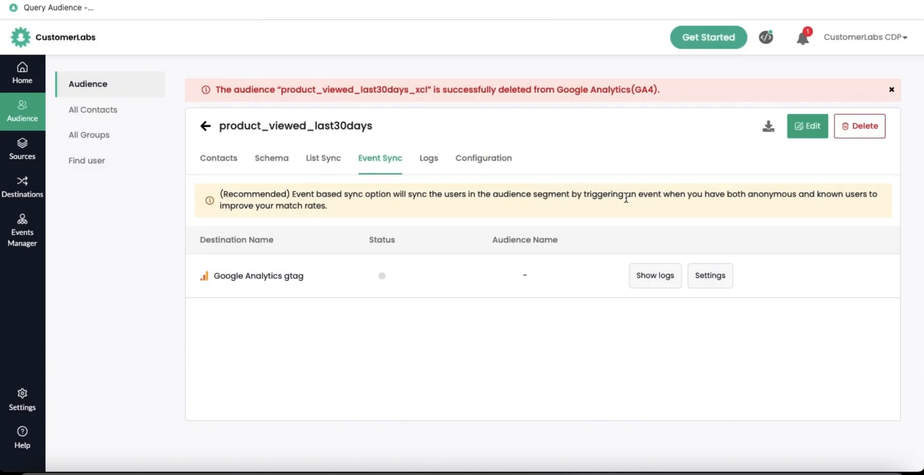
{"action": "left_click", "coordinate": [428, 161]}
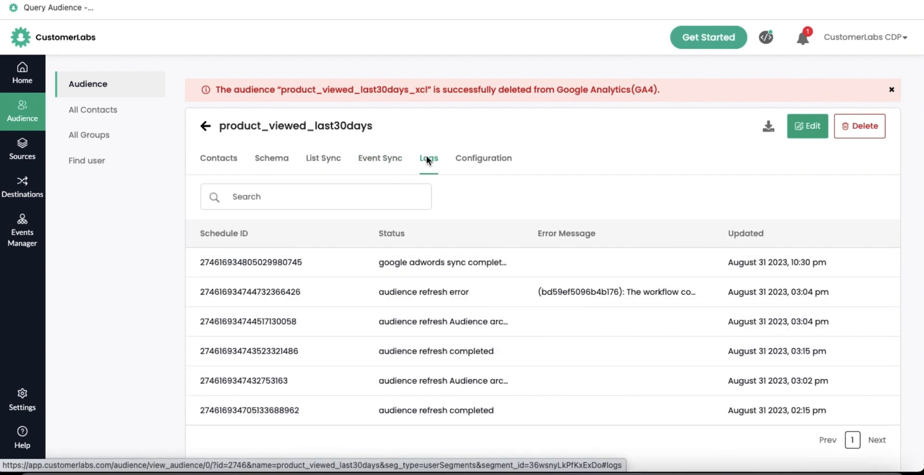